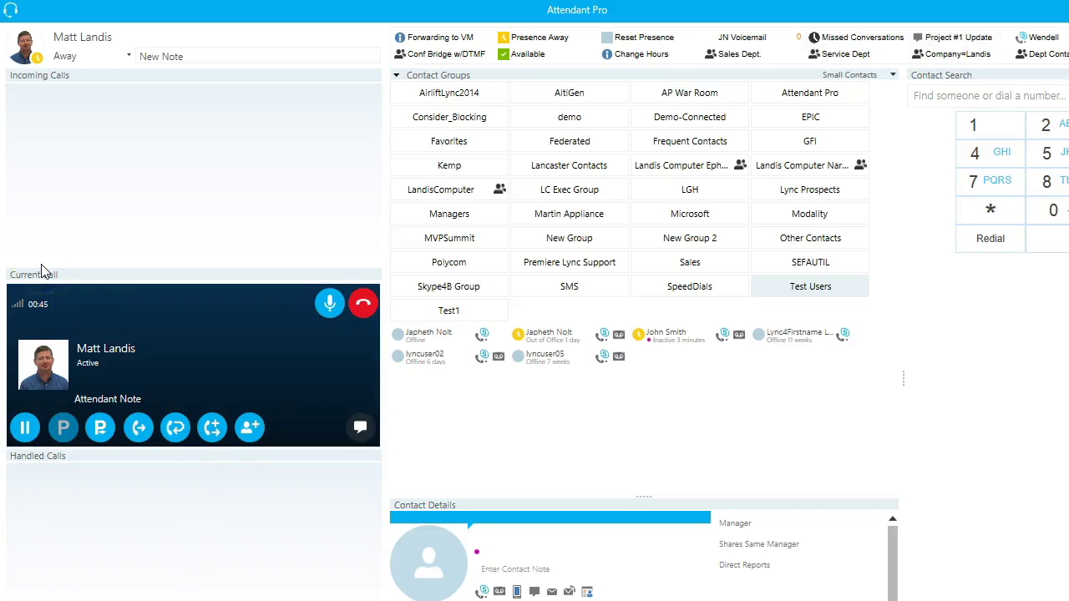
Step: Open the Attendant Note edit box on the active Matt Landis call
{"action": "left_click", "coordinate": [81, 272]}
{"action": "left_click", "coordinate": [138, 315]}
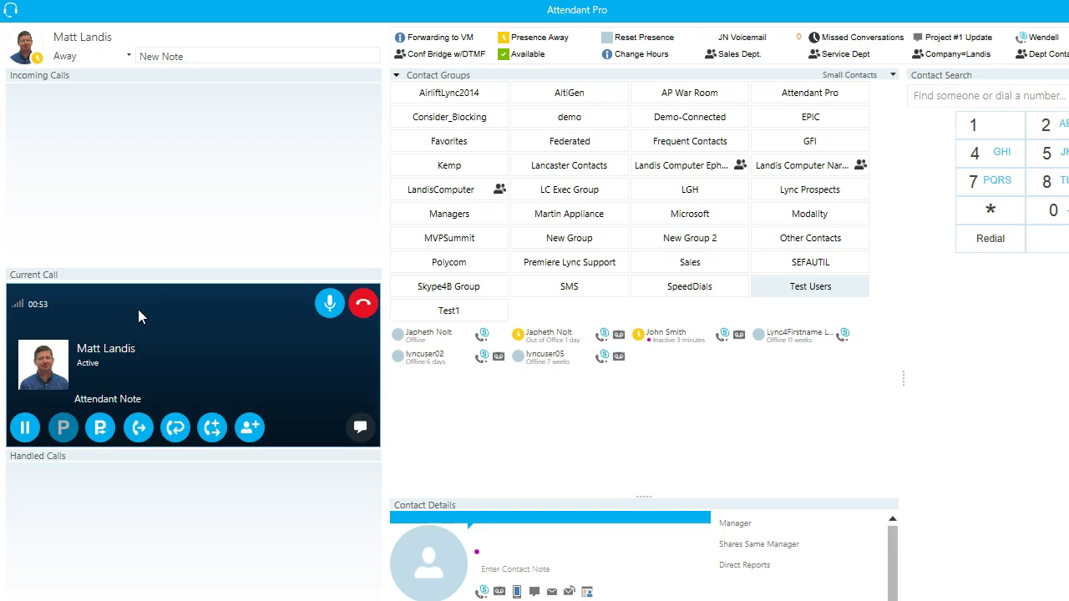
{"action": "left_click_drag", "start_coordinate": [114, 343], "coordinate": [31, 308]}
{"action": "left_click_drag", "start_coordinate": [31, 309], "coordinate": [56, 313]}
{"action": "left_click", "coordinate": [262, 306]}
{"action": "left_click", "coordinate": [119, 395]}
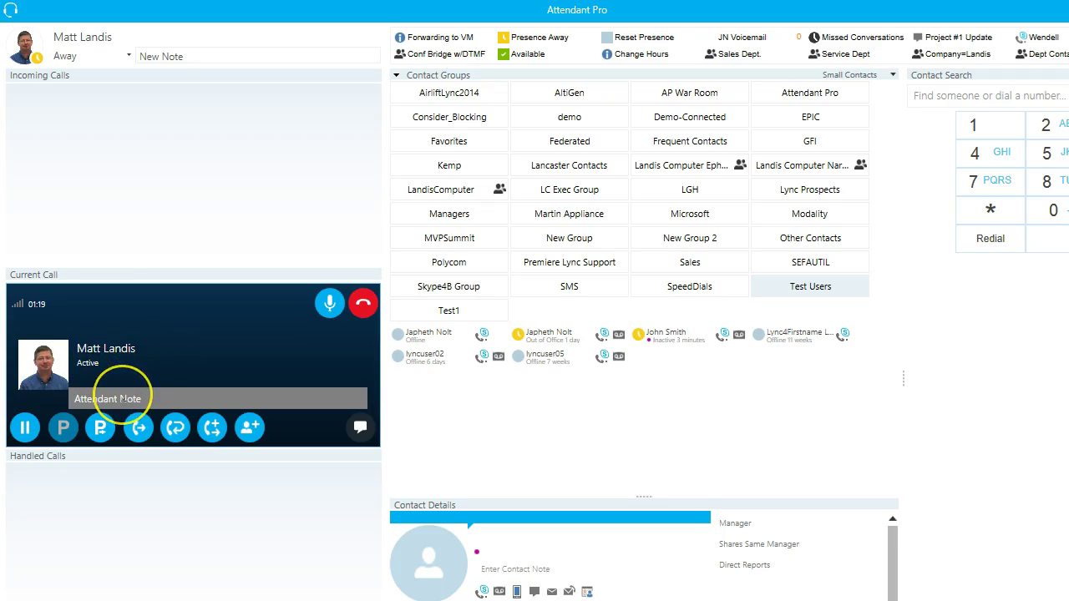
{"action": "left_click", "coordinate": [25, 428]}
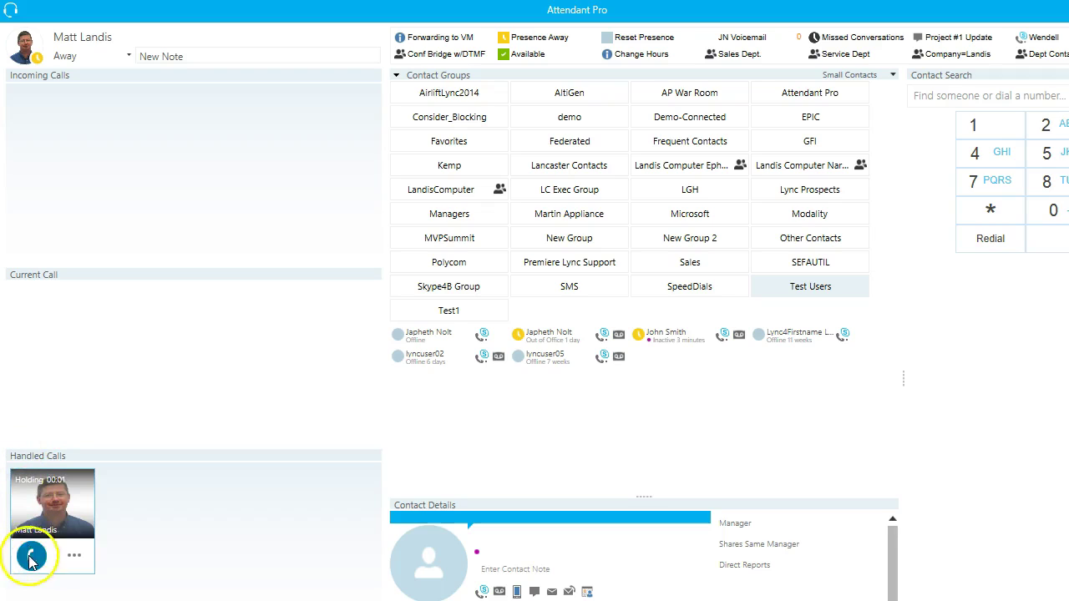
{"action": "left_click", "coordinate": [30, 558]}
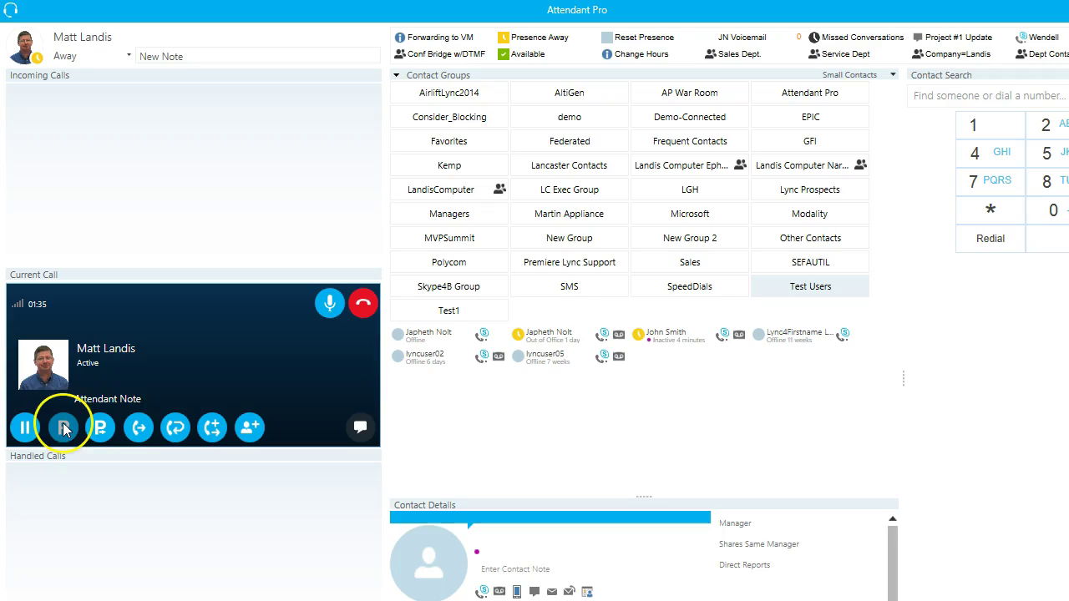
{"action": "left_click", "coordinate": [101, 428]}
{"action": "left_click", "coordinate": [140, 428]}
{"action": "left_click", "coordinate": [175, 427]}
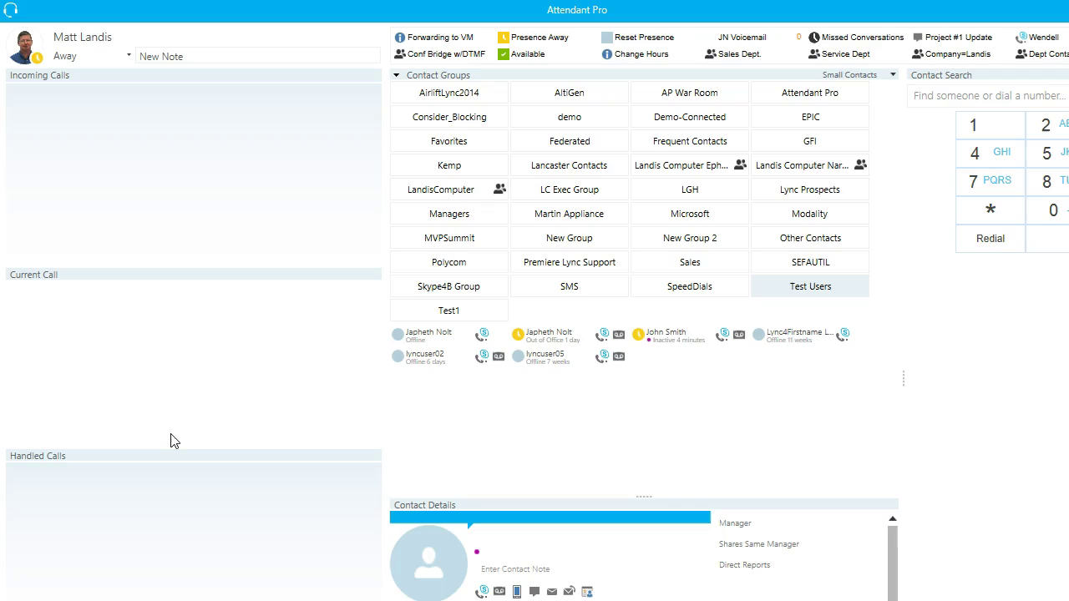
{"action": "left_click", "coordinate": [293, 350]}
Step: Answer the incoming Matt Landis call, then open and leave the attendant note unchanged
{"action": "left_click", "coordinate": [299, 253]}
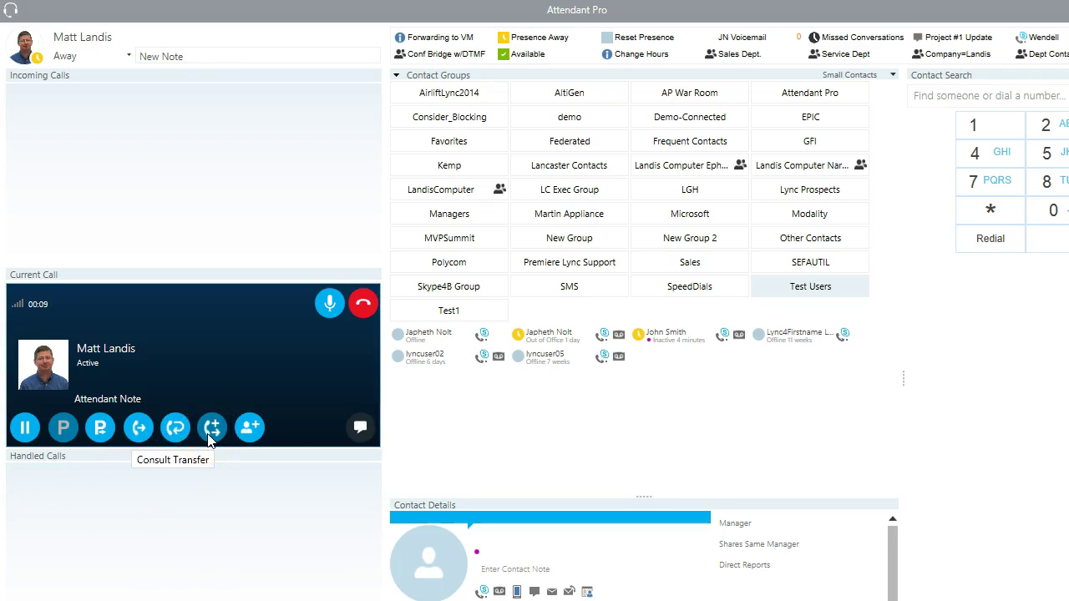
{"action": "left_click", "coordinate": [196, 394]}
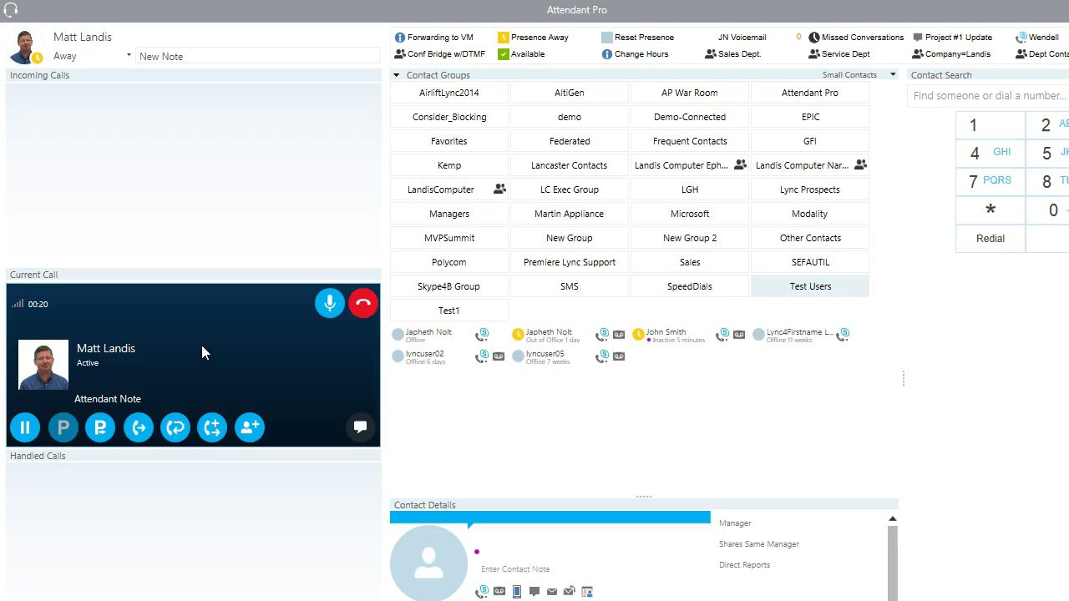
{"action": "left_click", "coordinate": [225, 389]}
{"action": "left_click", "coordinate": [249, 429]}
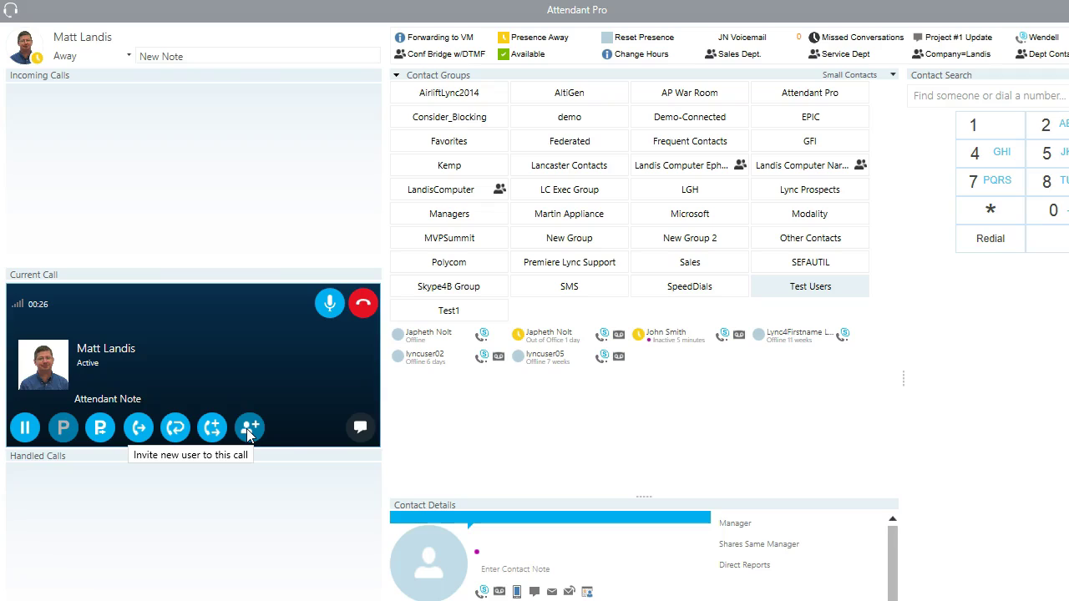
Step: Look over Consult Transfer, Invite and Send an IM, then open and close the attendant note
{"action": "left_click", "coordinate": [196, 409]}
{"action": "left_click", "coordinate": [232, 375]}
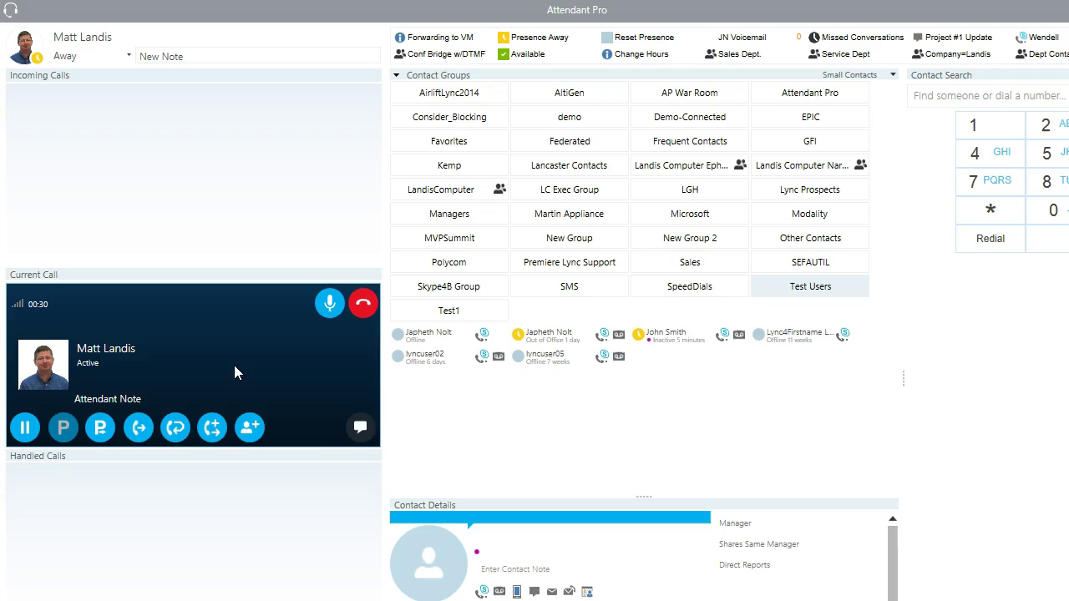
{"action": "left_click", "coordinate": [360, 430]}
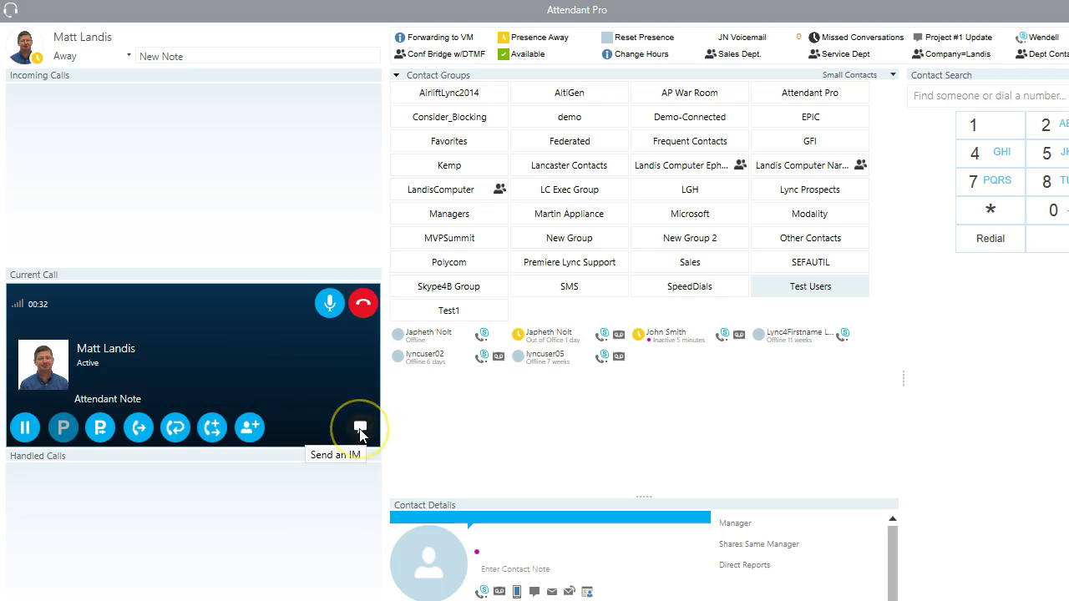
{"action": "left_click", "coordinate": [323, 400]}
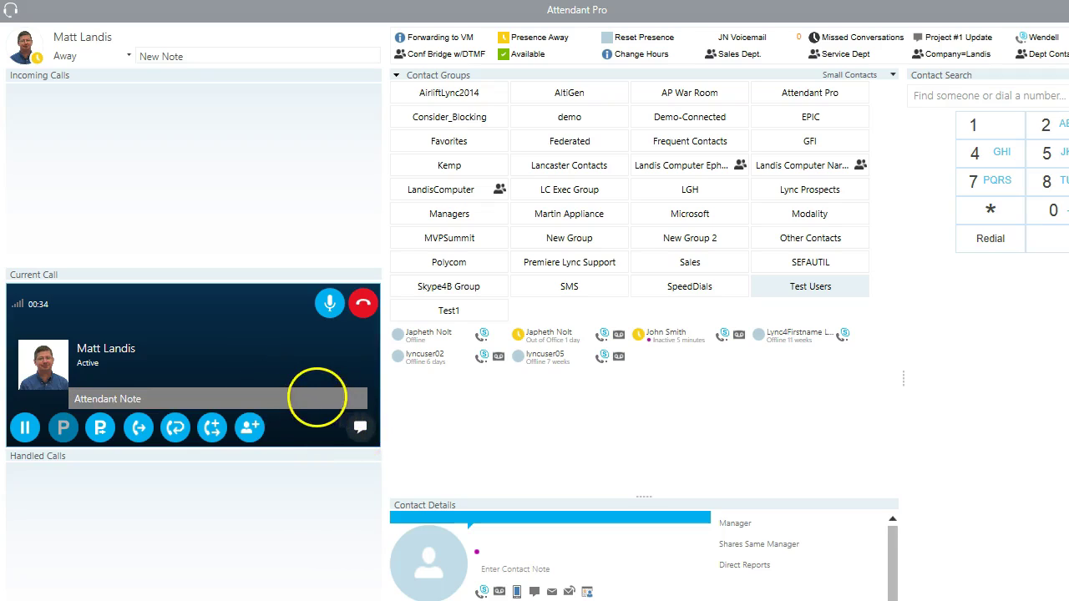
{"action": "left_click", "coordinate": [300, 366]}
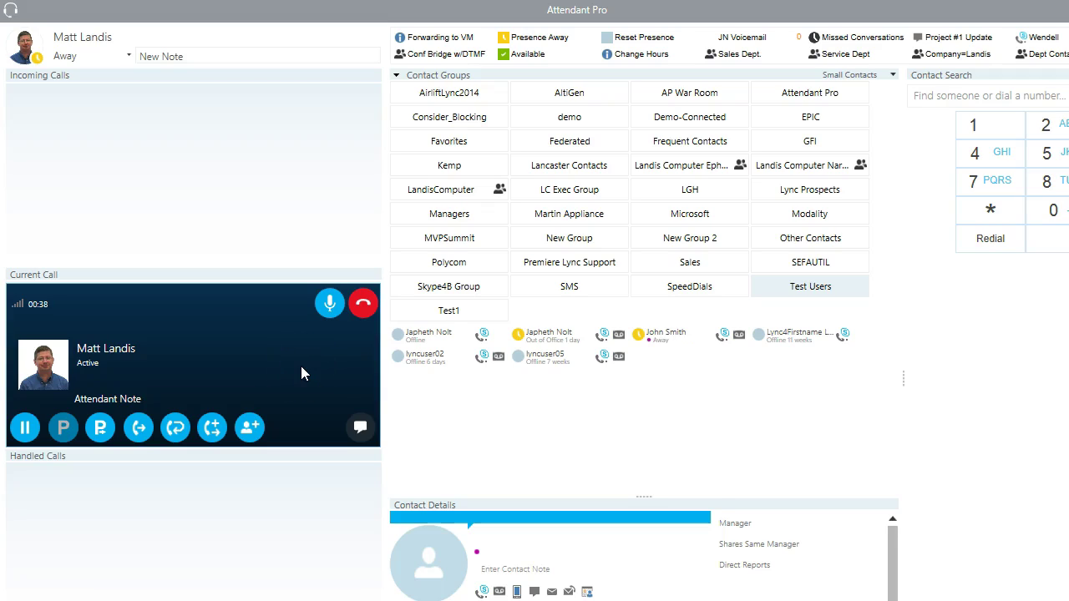
Step: Enter "my note" as the Matt Landis call's attendant note
{"action": "left_click", "coordinate": [288, 397]}
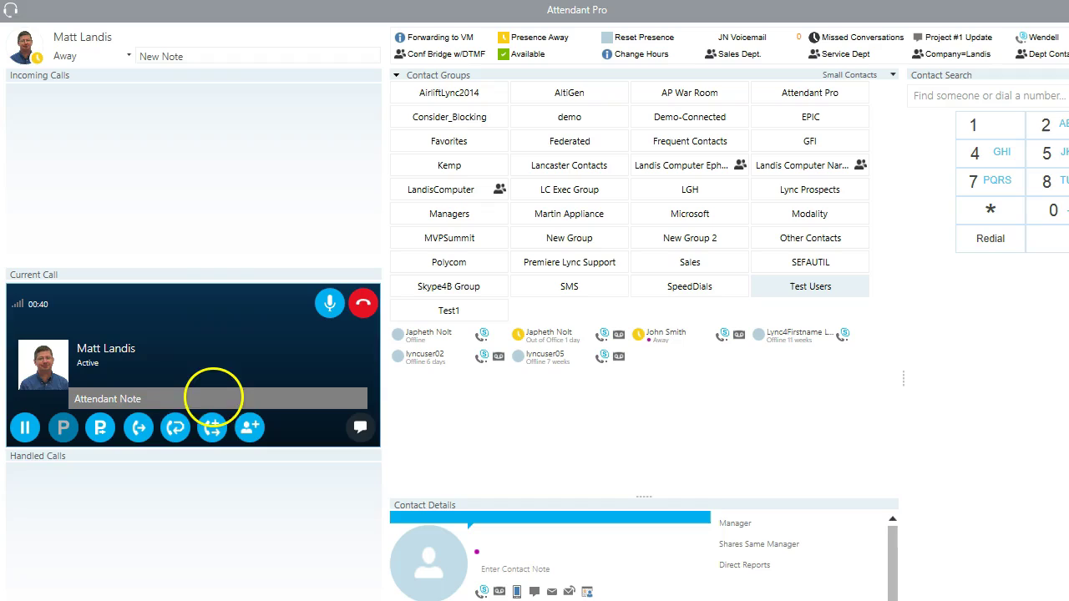
{"action": "left_click", "coordinate": [148, 399]}
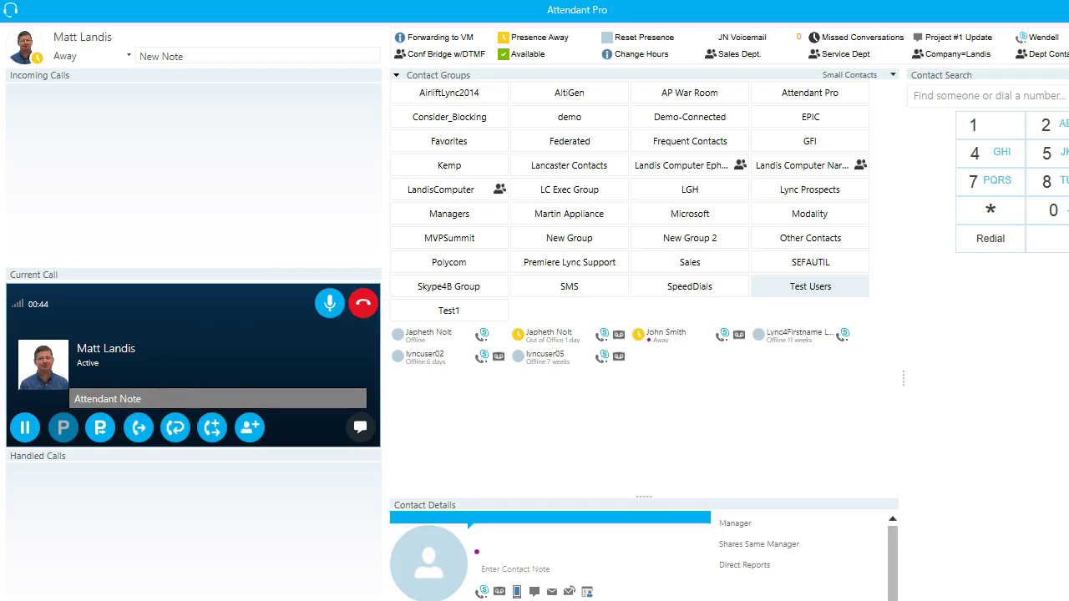
{"action": "left_click", "coordinate": [151, 397]}
{"action": "type", "text": "note"}
{"action": "key", "text": "BackSpace"}
{"action": "key", "text": "BackSpace"}
{"action": "key", "text": "BackSpace"}
{"action": "type", "text": "my note"}
{"action": "left_click", "coordinate": [94, 399]}
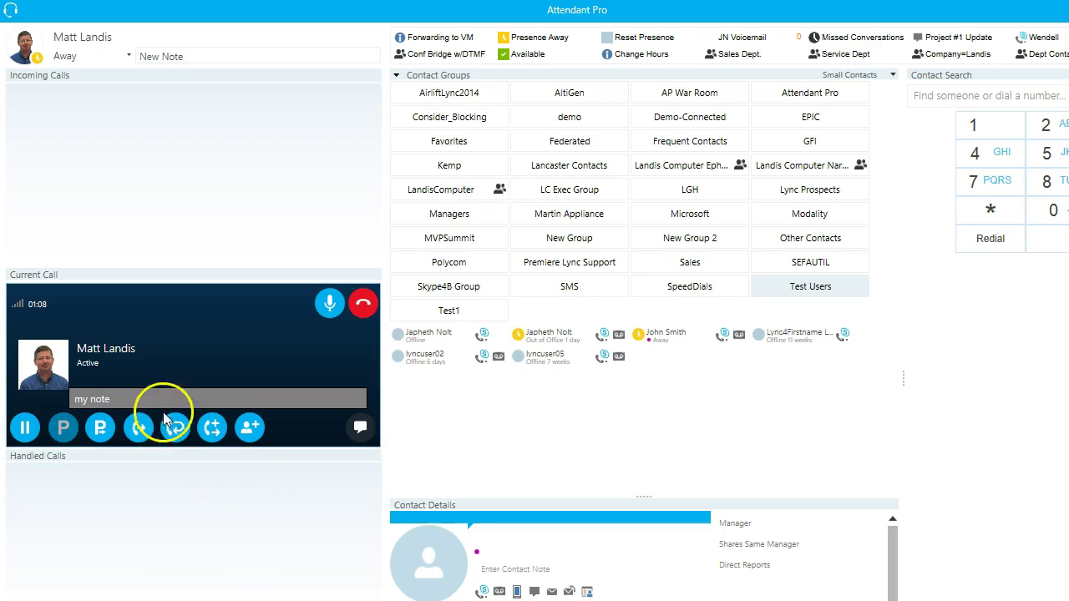
Step: Put the Matt Landis call on hold (F7), then resume it from Handled Calls
{"action": "left_click", "coordinate": [23, 430]}
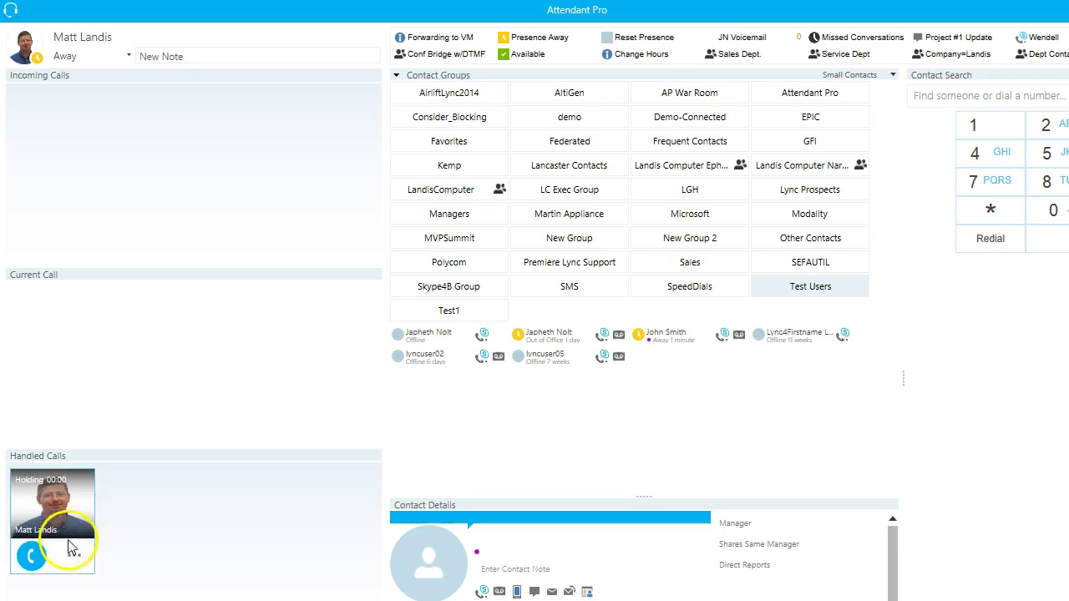
{"action": "left_click", "coordinate": [73, 557]}
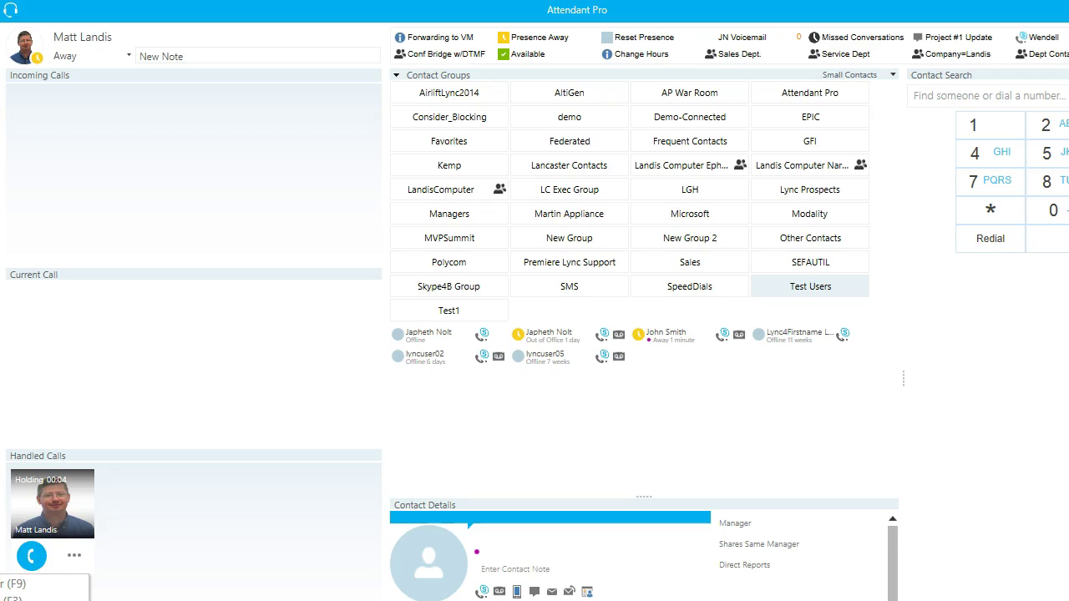
{"action": "left_click", "coordinate": [31, 556]}
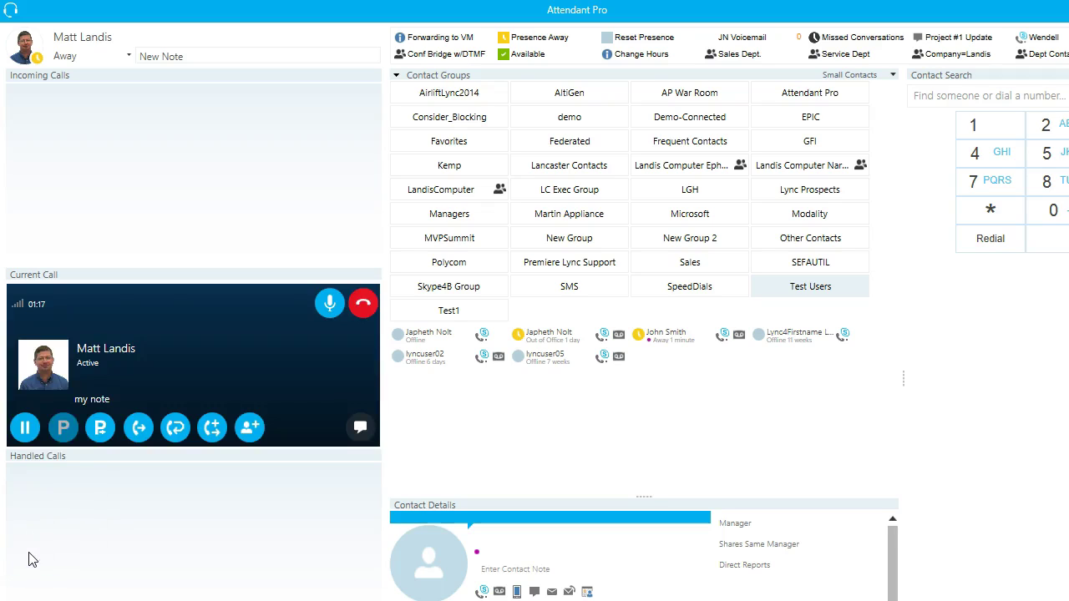